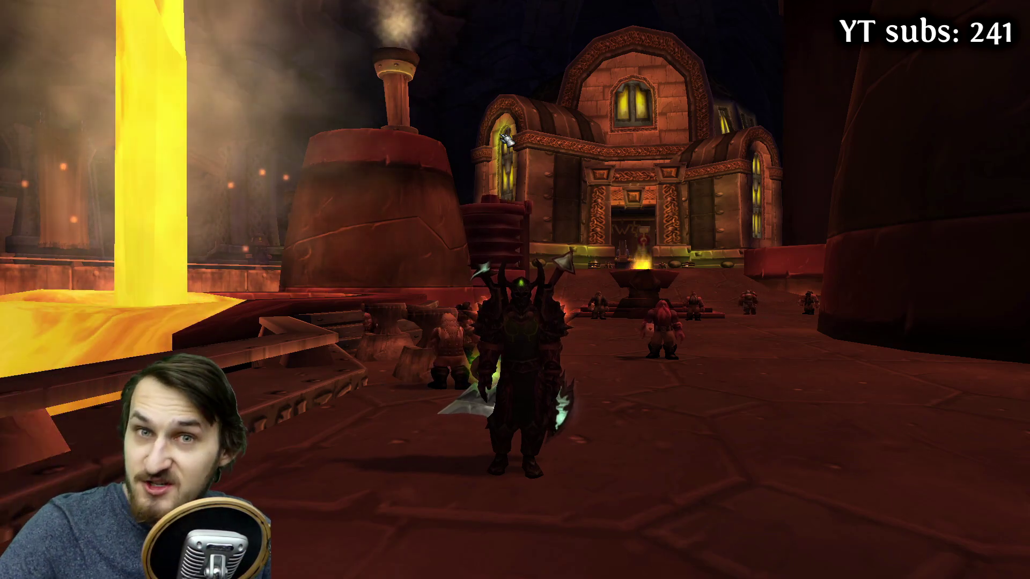
# Step: Restore the full game UI and drag the Details! meter window up into place
pyautogui.hotkey('alt', 'z')
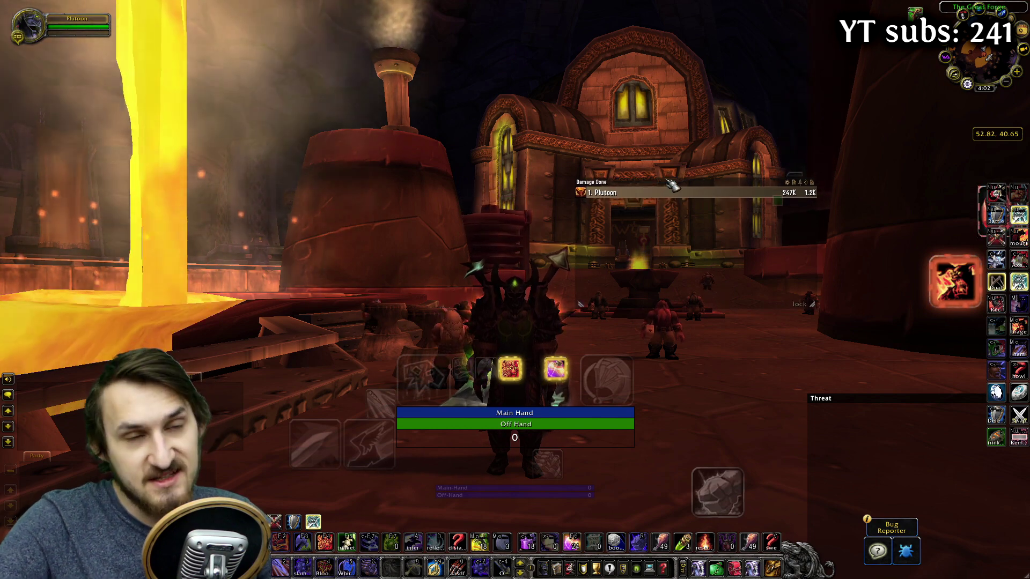
pyautogui.moveTo(654, 190); pyautogui.dragTo(662, 179)
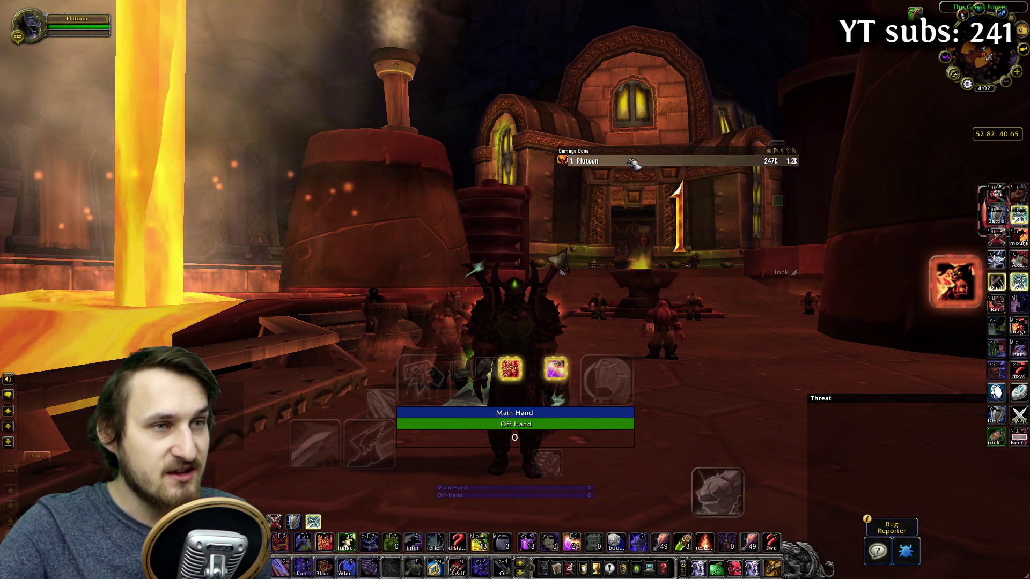
pyautogui.moveTo(661, 179); pyautogui.dragTo(662, 158)
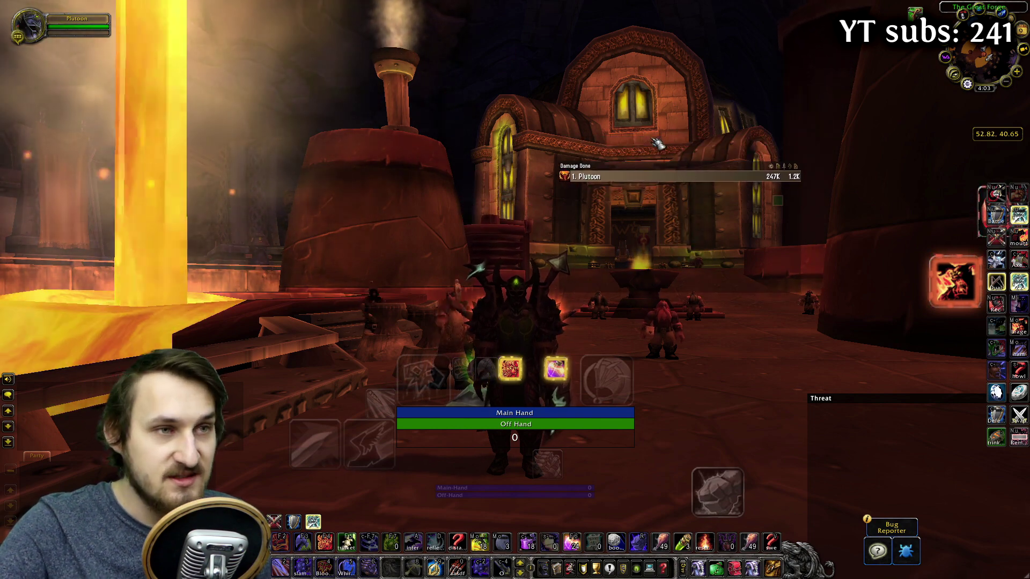
pyautogui.press('w')
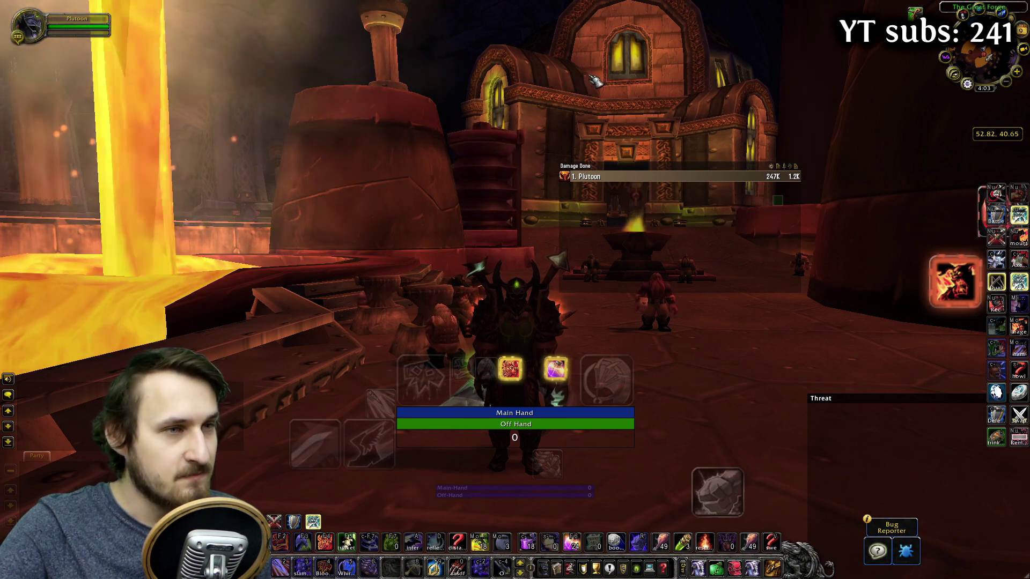
# Step: Switch away from the game to the Chrome browser window
pyautogui.hotkey('alt', 'Tab')
pyautogui.click(702, 275)
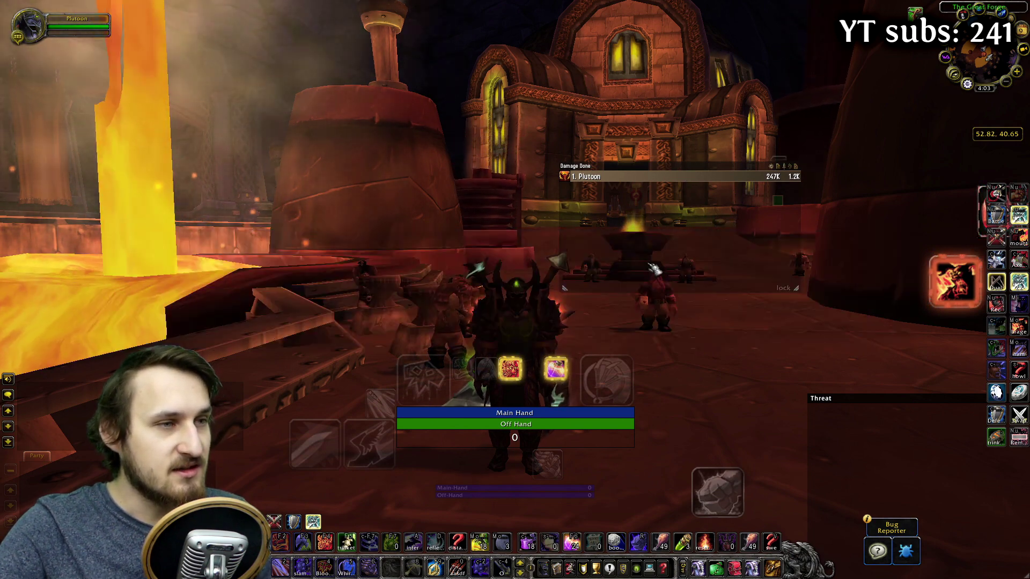
pyautogui.press('super')
pyautogui.press('super')
pyautogui.hotkey('alt', 'Tab')
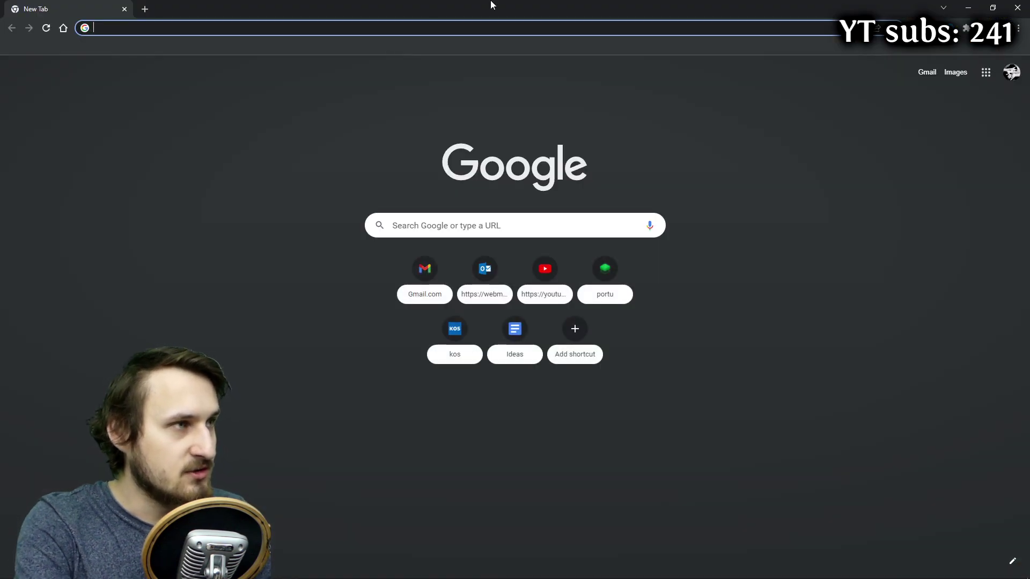
pyautogui.write('curse forge addons wow')
# Step: Search Google for 'curse forge addons wow' and reach the Details! Damage Meter page on CurseForge
pyautogui.press('Return')
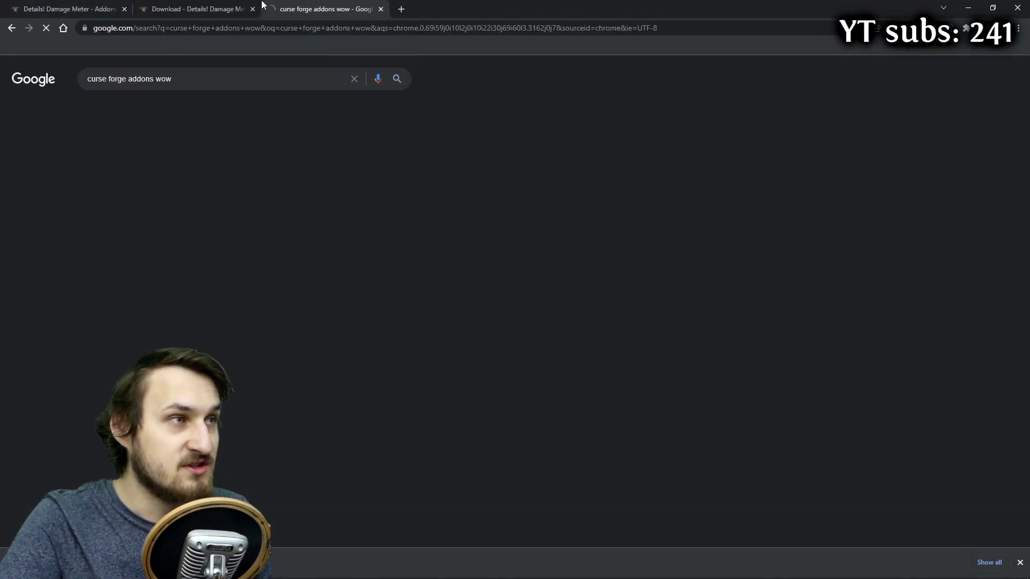
pyautogui.click(194, 200)
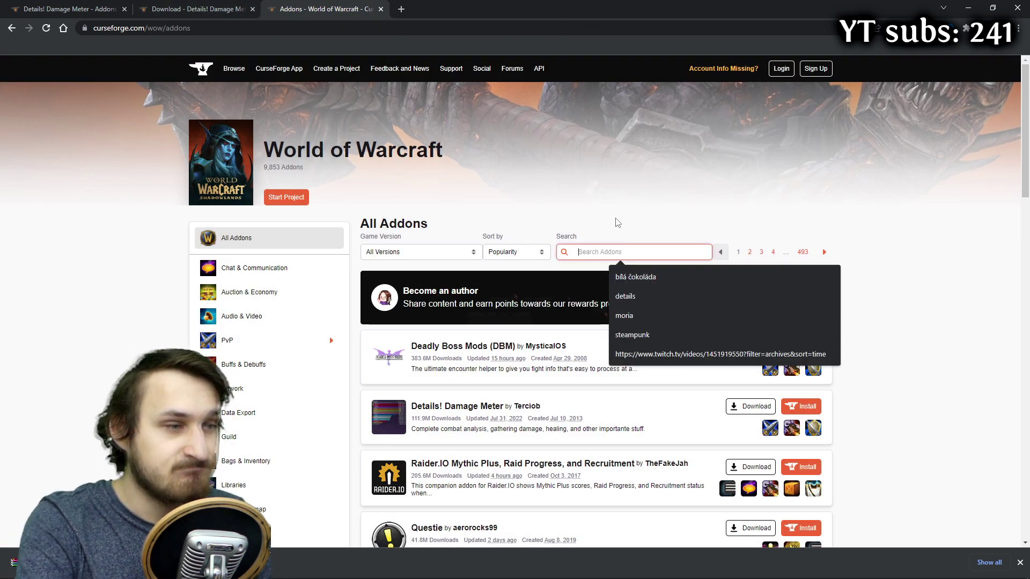
pyautogui.write('details')
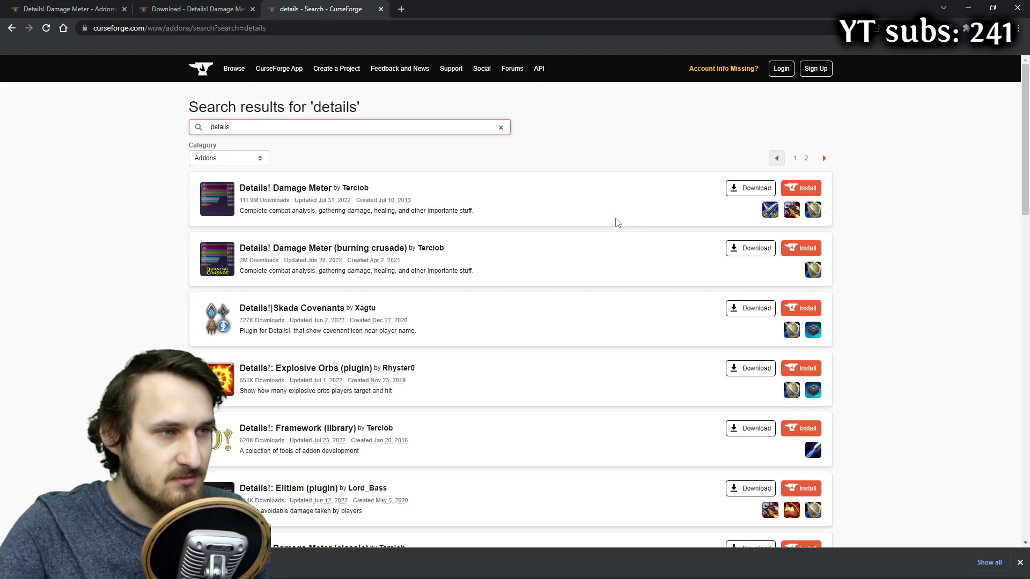
pyautogui.click(279, 189)
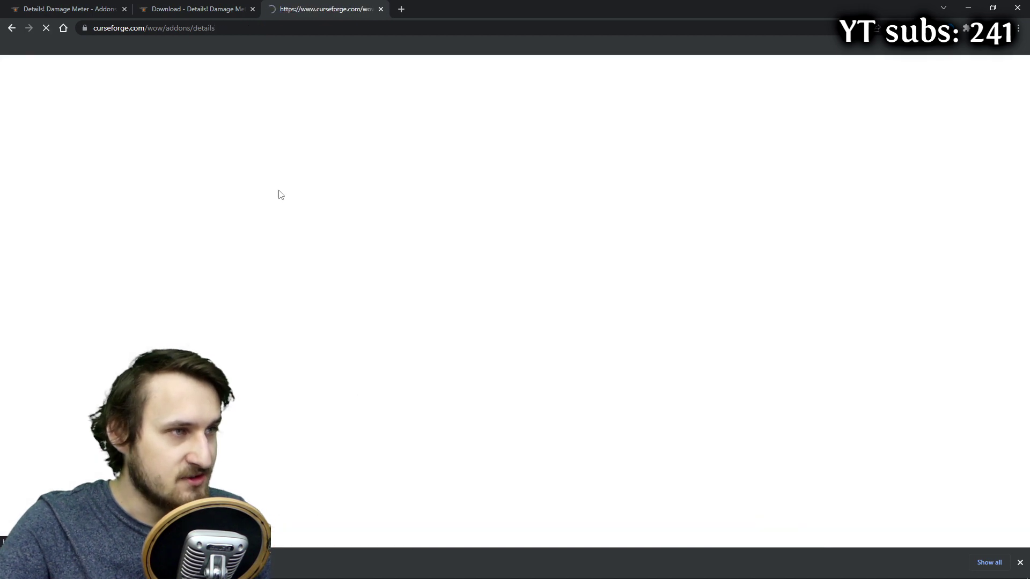
pyautogui.scroll(-4, 892, 203)
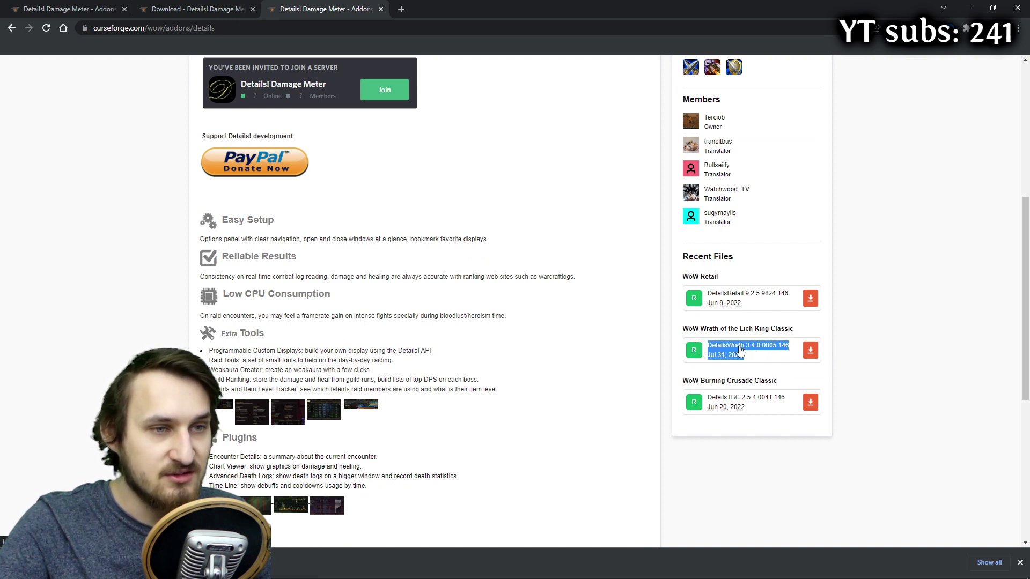
pyautogui.scroll(3, 540, 242)
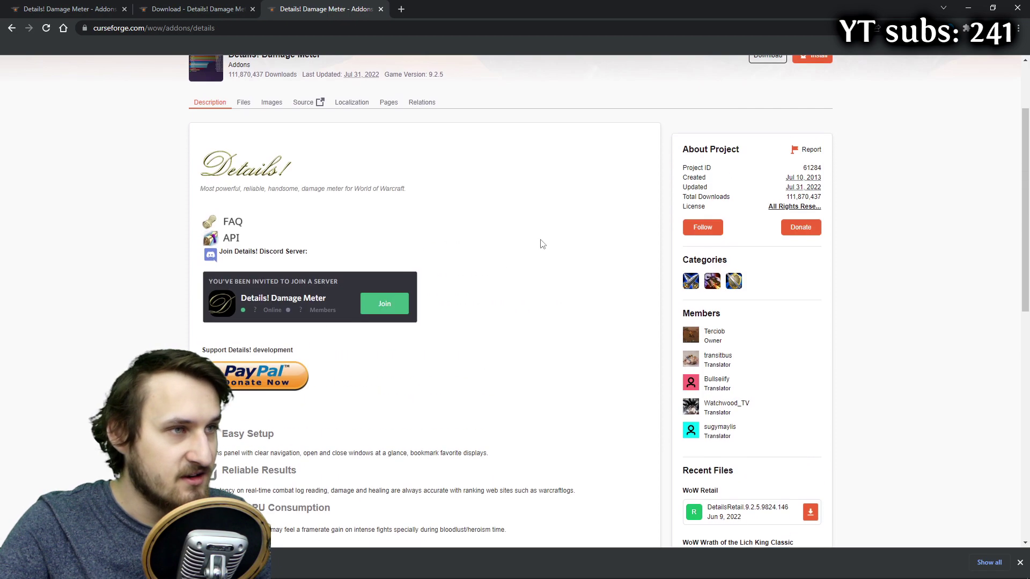
pyautogui.scroll(1, 352, 247)
pyautogui.scroll(-3, 621, 260)
pyautogui.scroll(-2, 784, 331)
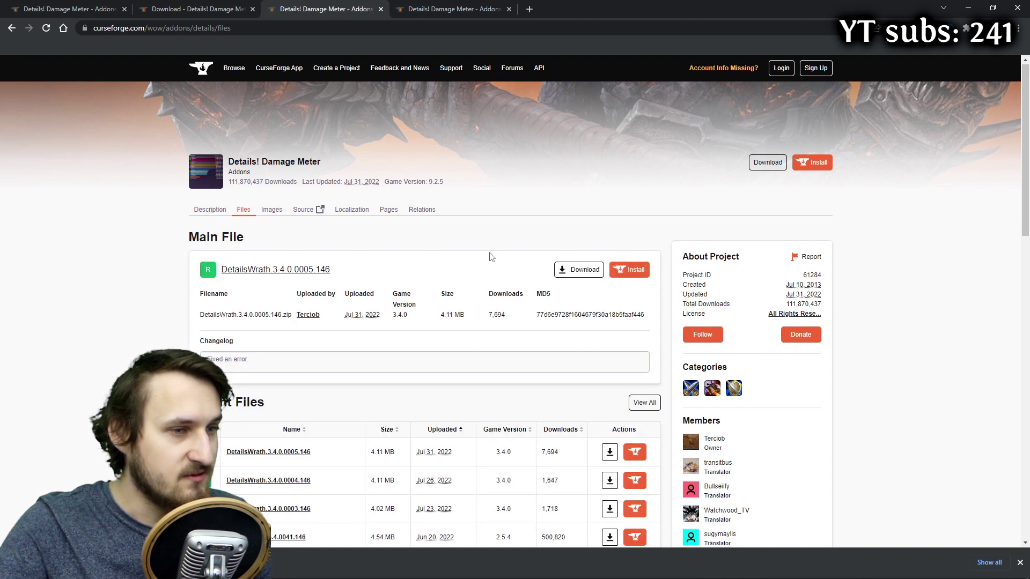
pyautogui.scroll(-1, 495, 262)
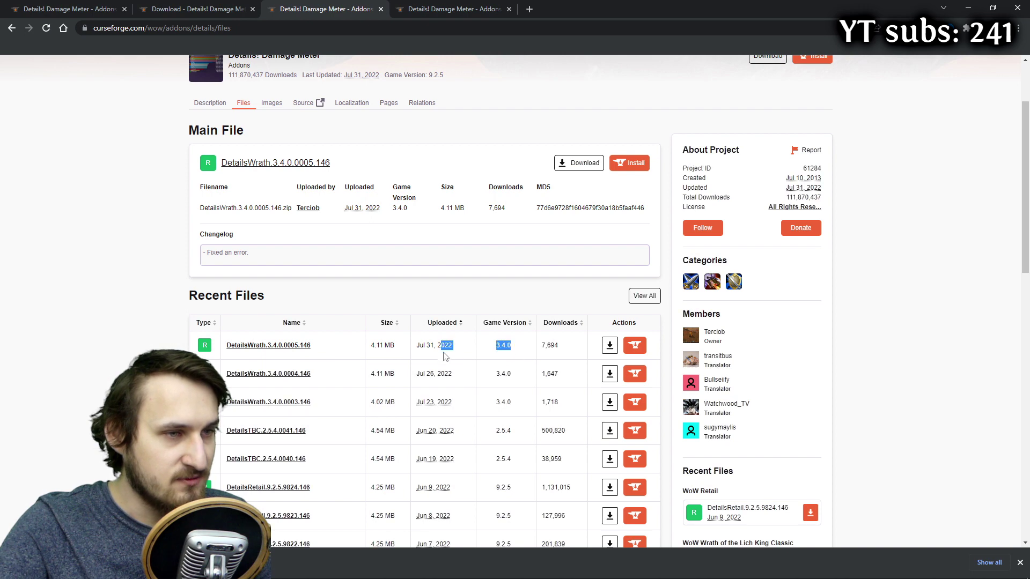
# Step: Switch to the tab showing the DetailsWrath.3.4.0.0005.146 file details page
pyautogui.hotkey('ctrl', 'Tab')
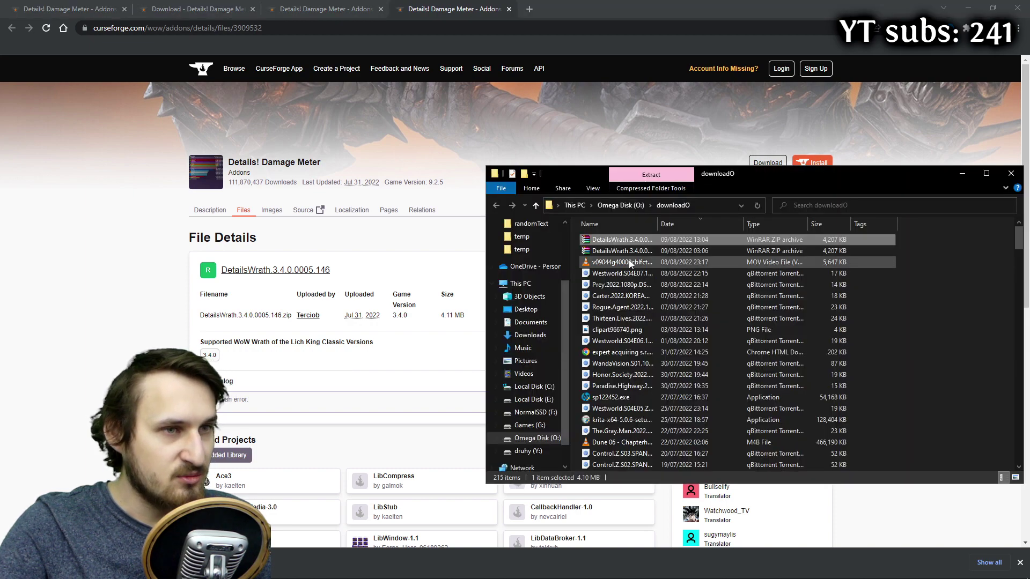
# Step: Open the DetailsWrath zip in WinRAR, dismiss the license notice and move the window aside
pyautogui.doubleClick(620, 240)
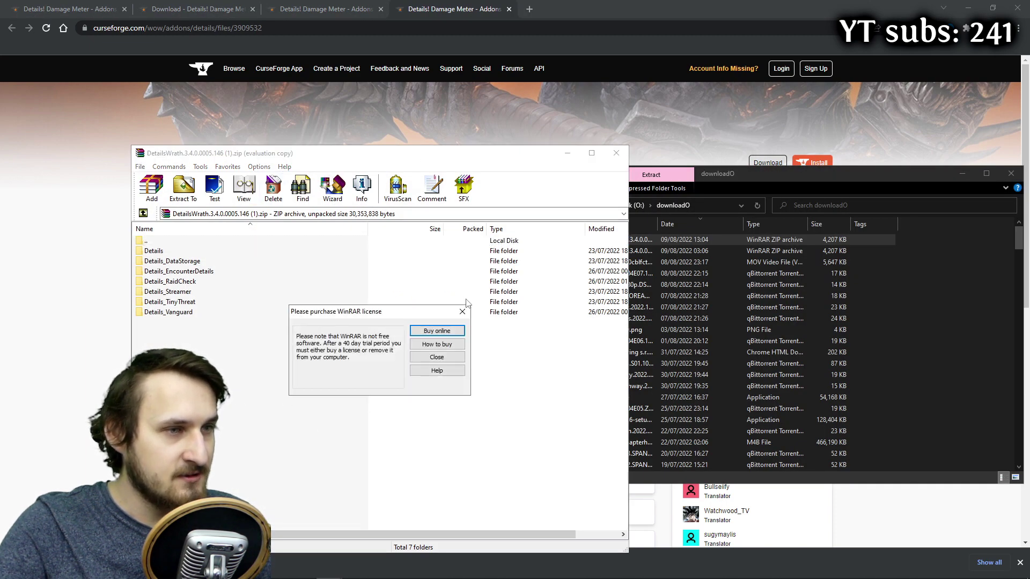
pyautogui.click(462, 312)
pyautogui.moveTo(419, 153); pyautogui.dragTo(764, 108)
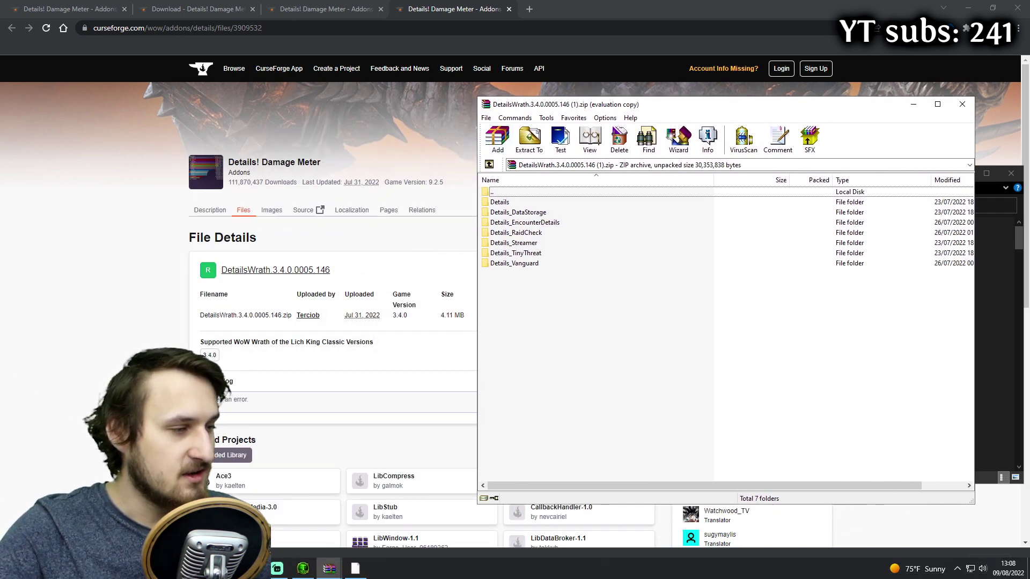
pyautogui.press('super')
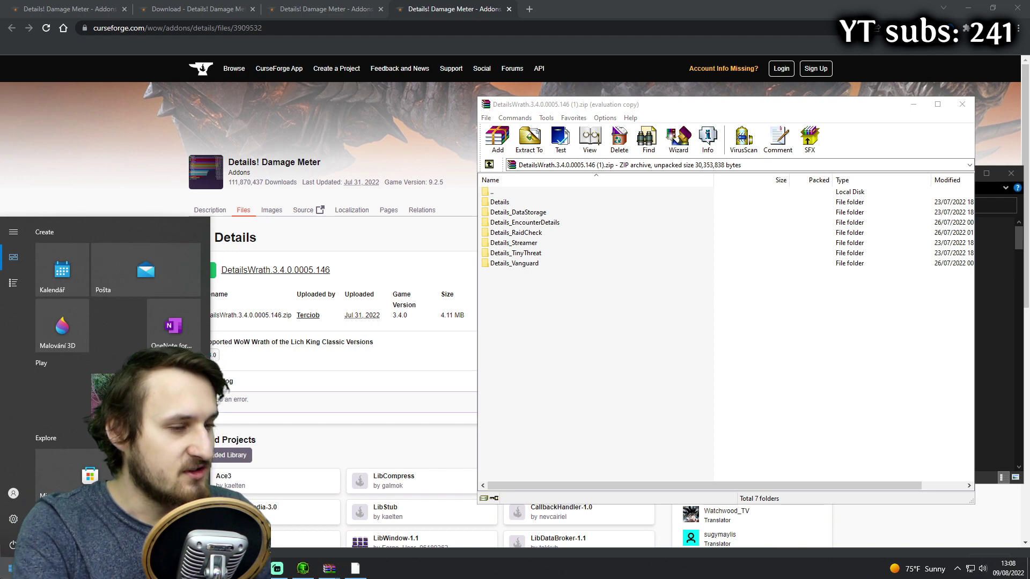
pyautogui.write('classic')
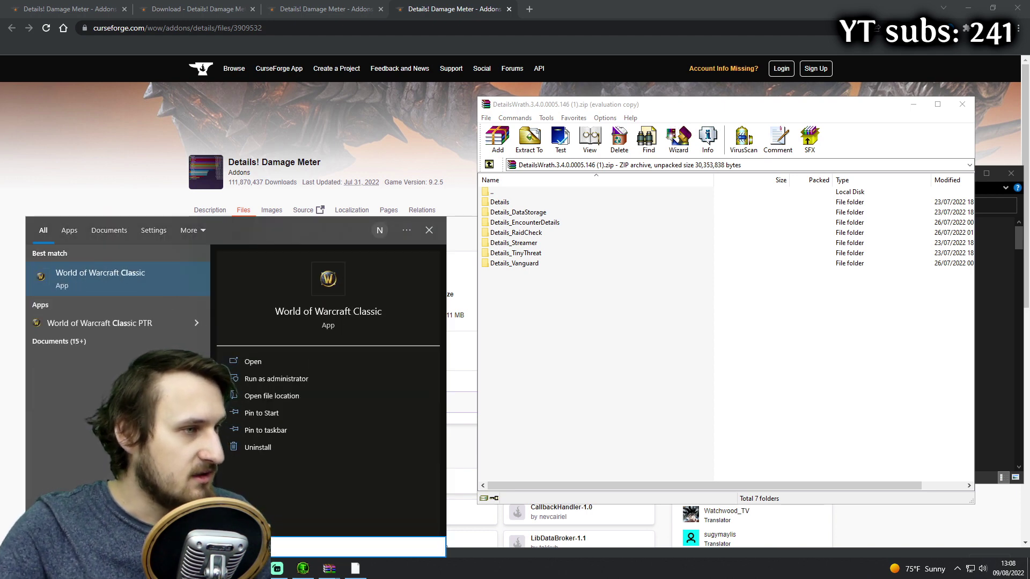
# Step: Open the World of Warcraft install folder via the Classic shortcut's Open file location
pyautogui.rightClick(73, 278)
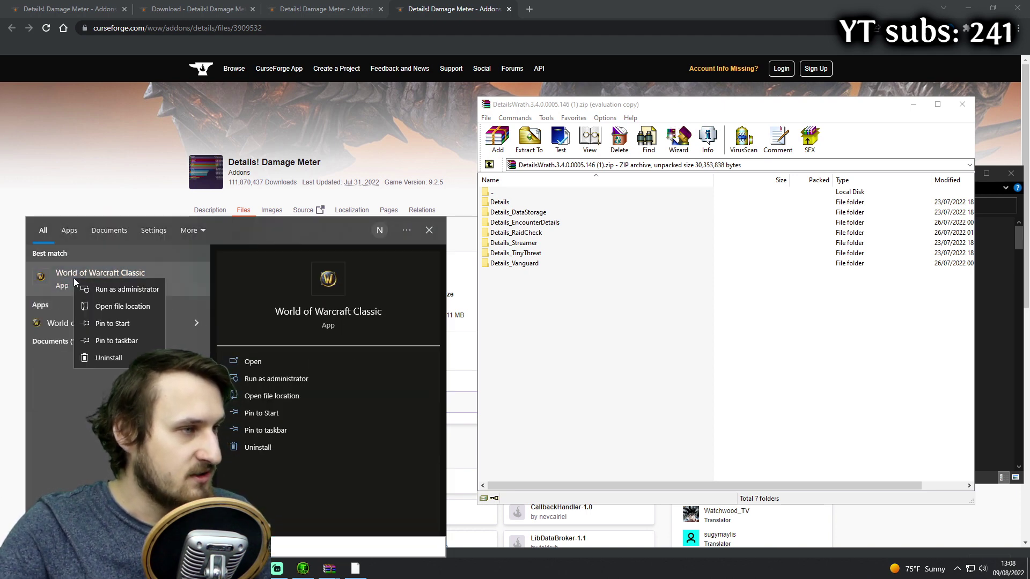
pyautogui.click(134, 309)
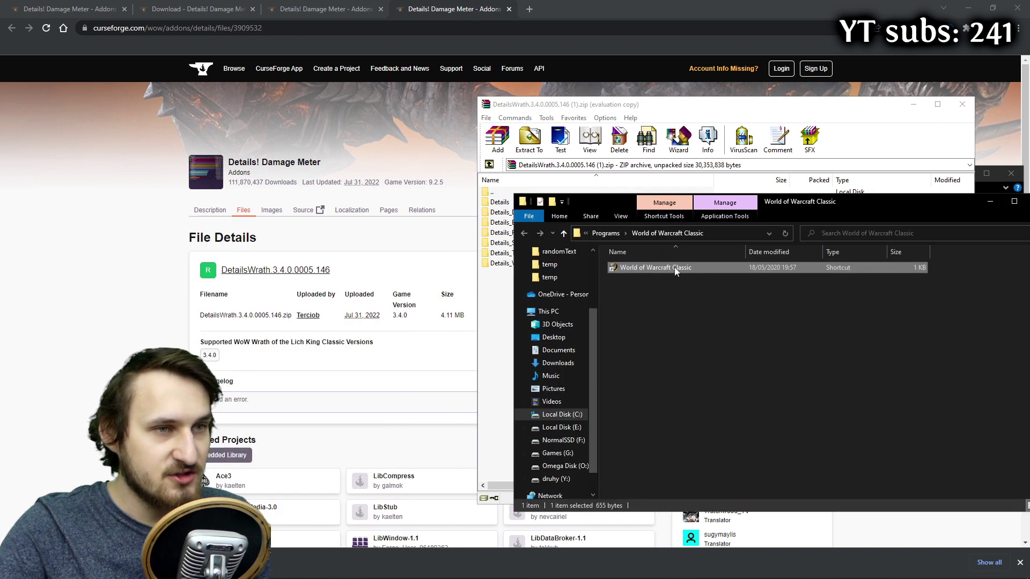
pyautogui.click(667, 304)
pyautogui.click(646, 266)
pyautogui.rightClick(645, 265)
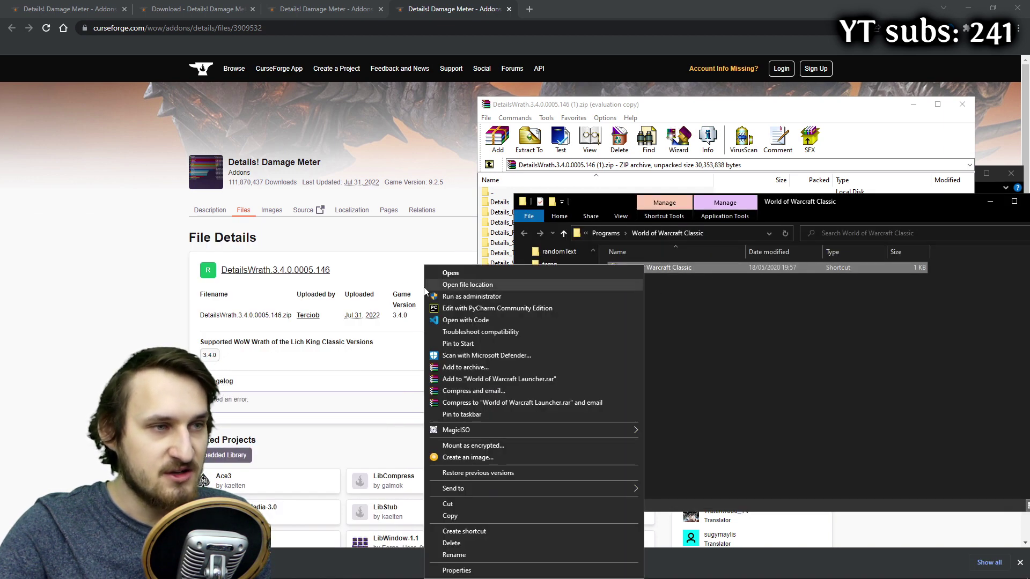
pyautogui.click(483, 285)
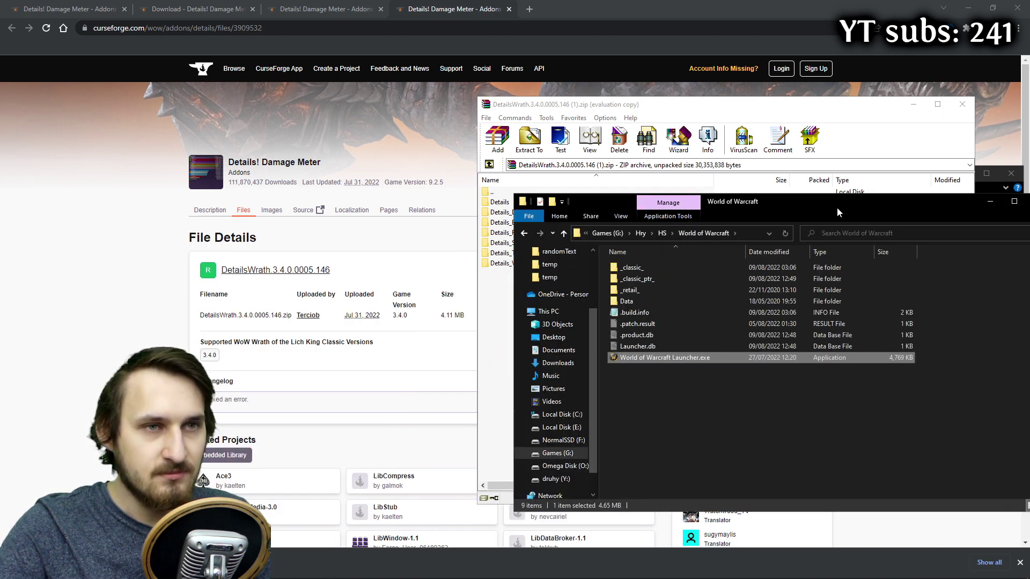
pyautogui.moveTo(824, 197); pyautogui.dragTo(426, 178)
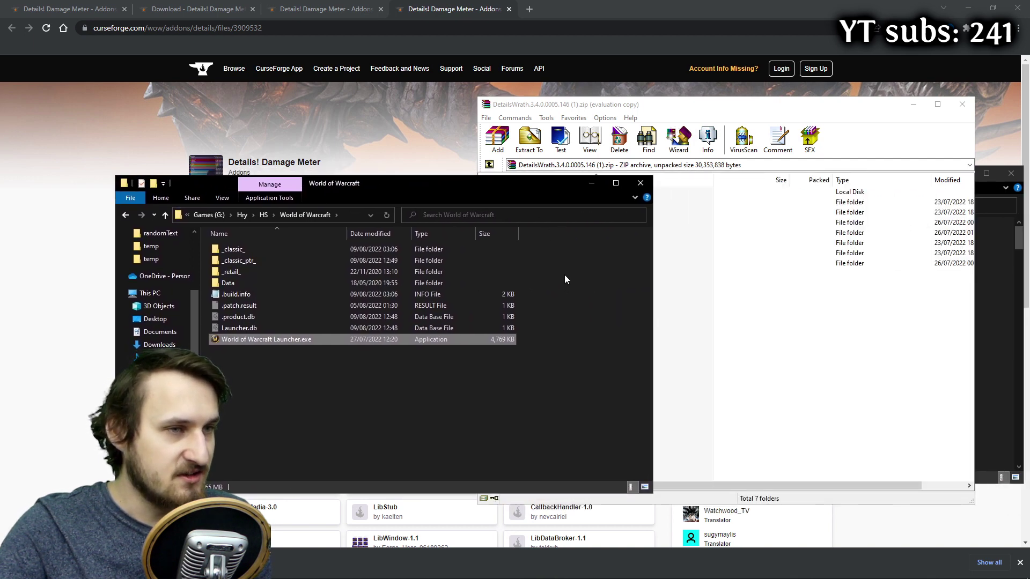
# Step: Navigate into _classic_ptr_ > Interface > AddOns and position the Explorer window beside the archive
pyautogui.moveTo(565, 243)
pyautogui.mouseDown()
pyautogui.moveTo(288, 282)
pyautogui.moveTo(260, 260)
pyautogui.mouseUp()
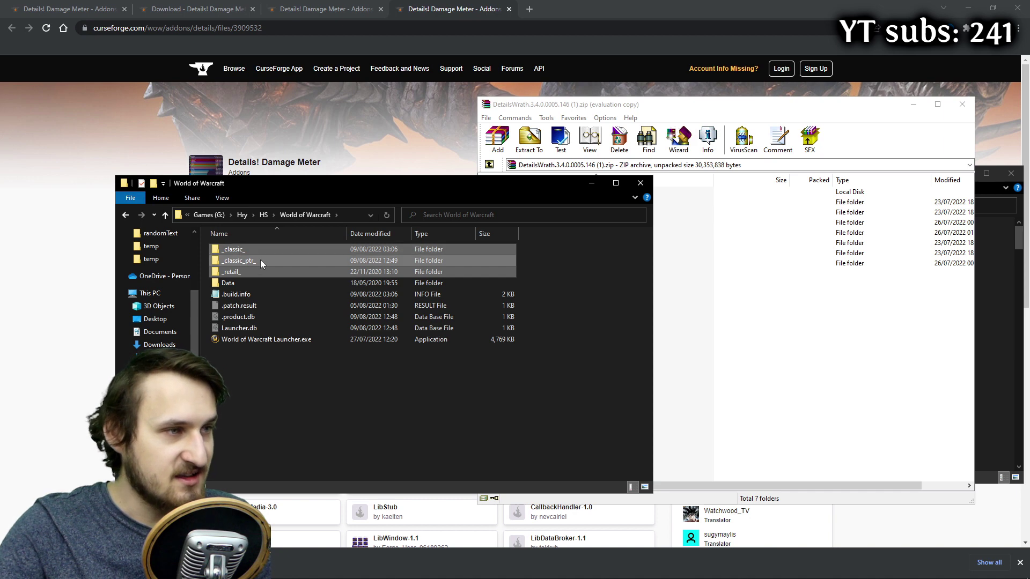
pyautogui.click(598, 269)
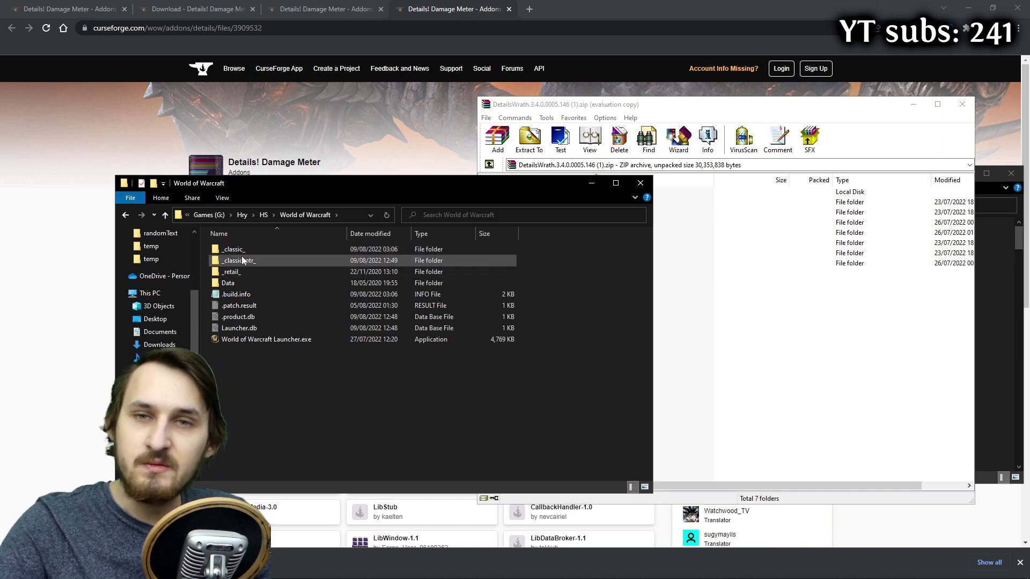
pyautogui.doubleClick(256, 260)
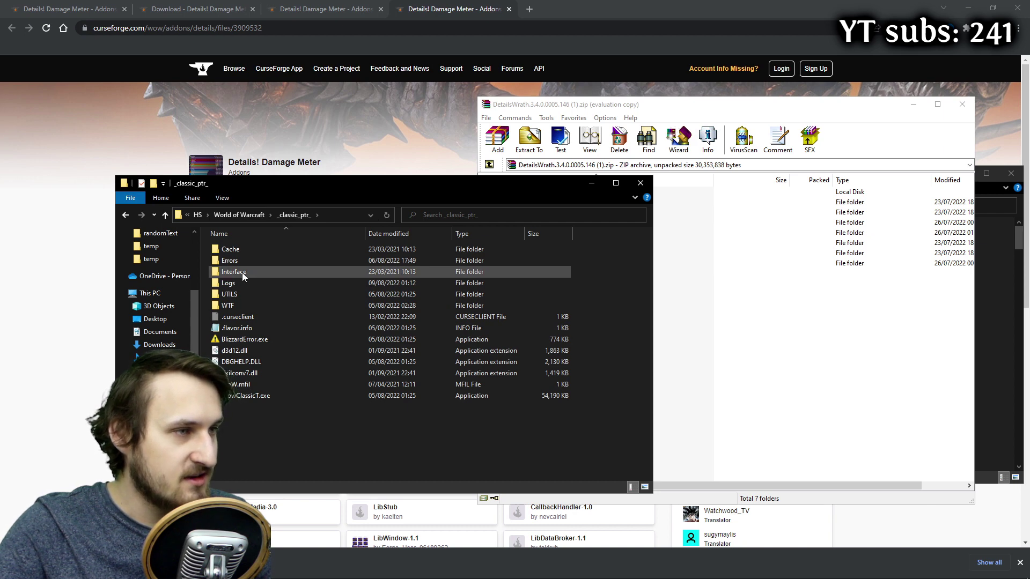
pyautogui.doubleClick(242, 273)
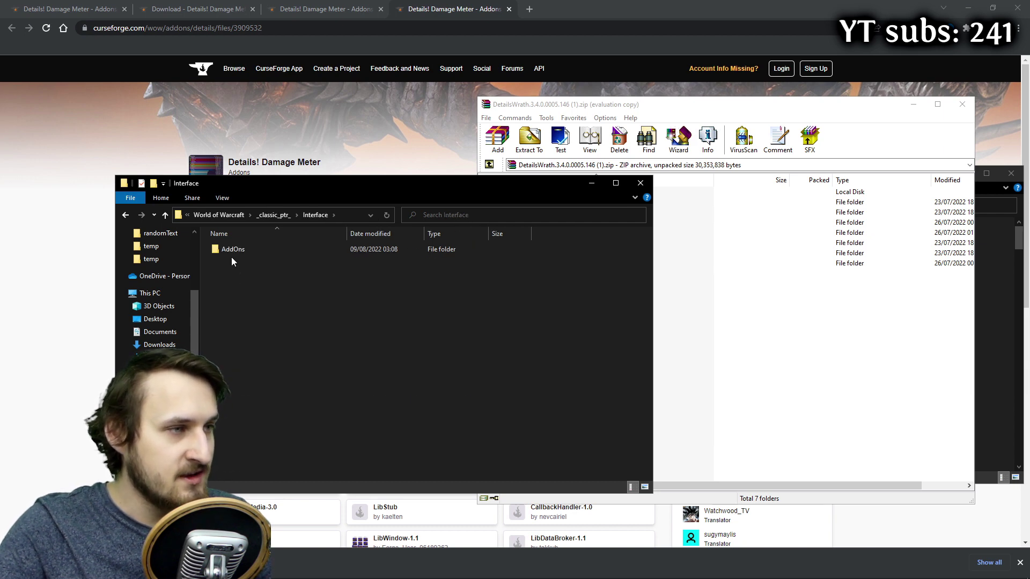
pyautogui.doubleClick(231, 252)
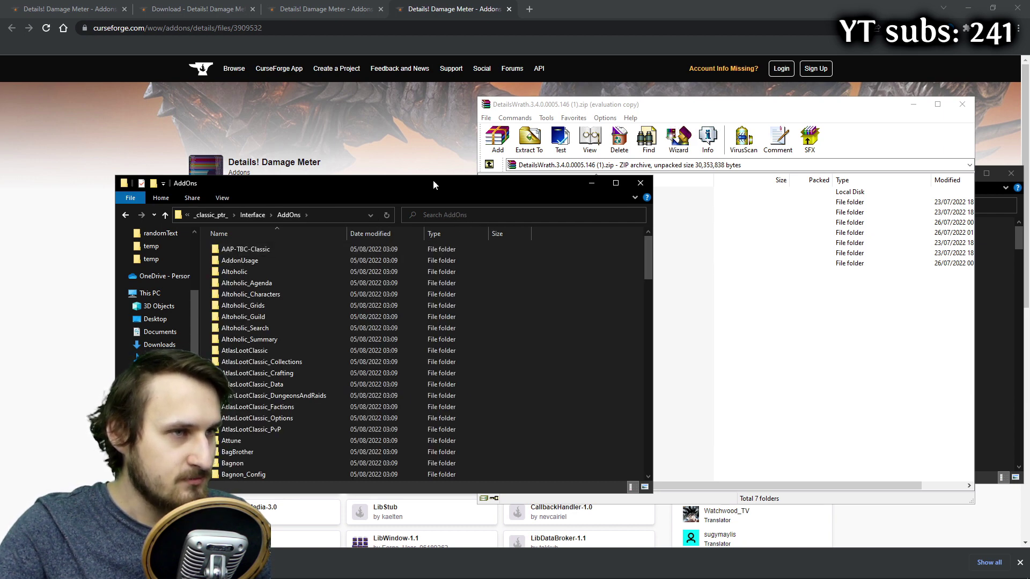
pyautogui.moveTo(434, 181); pyautogui.dragTo(378, 91)
# Step: Select all seven Details folders in WinRAR, copy them into AddOns and verify they are listed
pyautogui.click(840, 378)
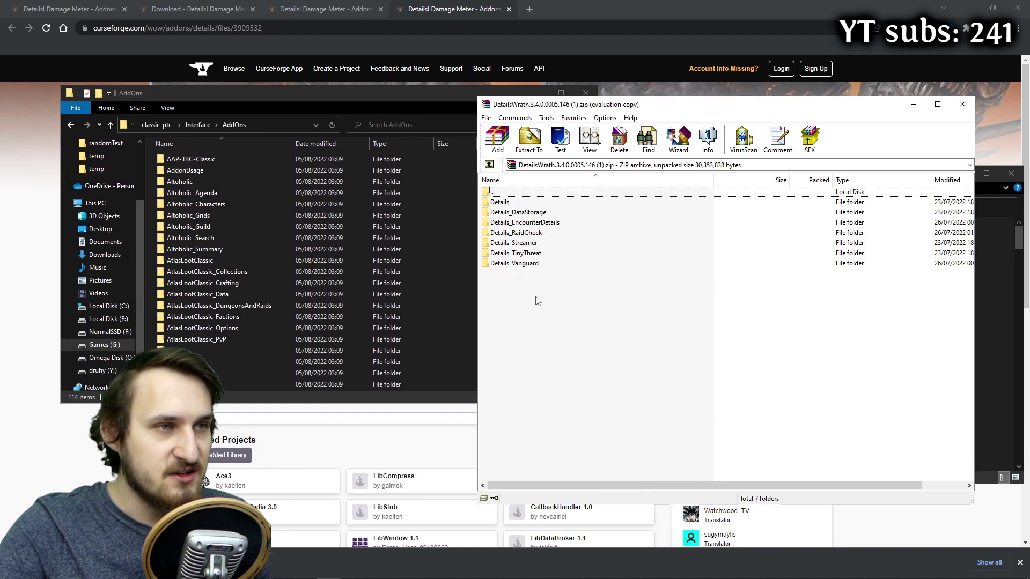
pyautogui.hotkey('ctrl', 'a')
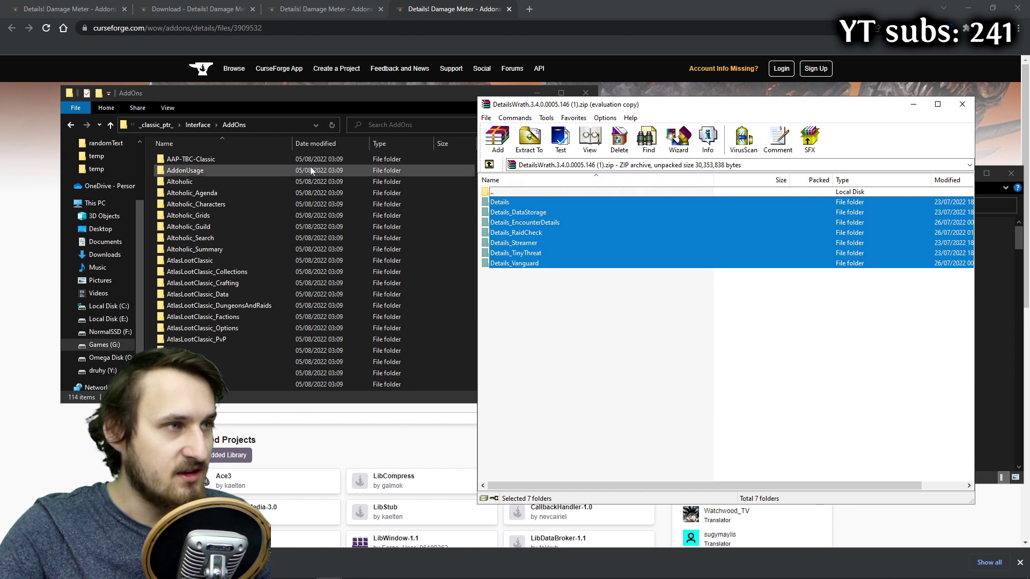
pyautogui.click(330, 101)
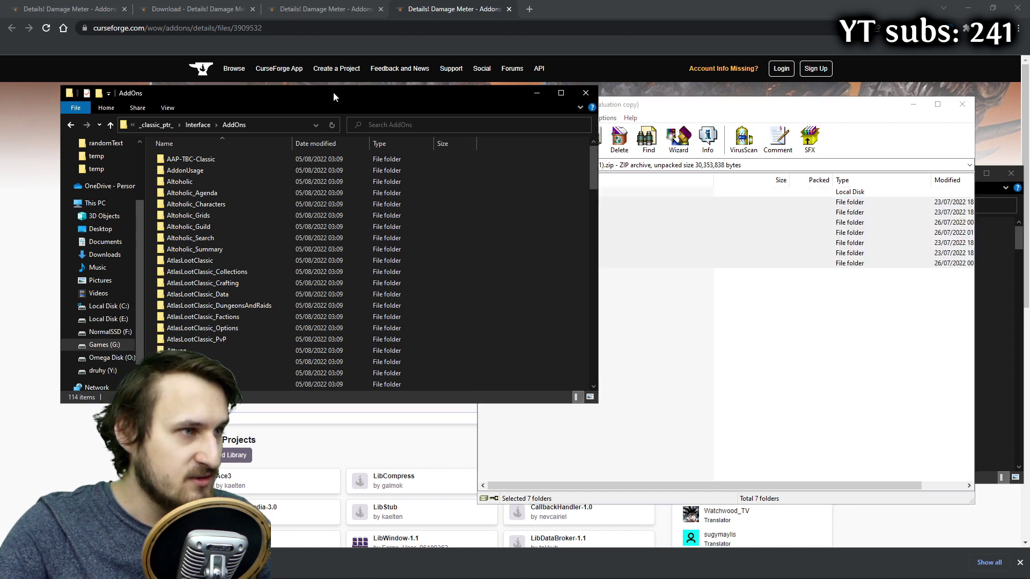
pyautogui.scroll(-5, 354, 254)
pyautogui.scroll(-5, 354, 253)
pyautogui.scroll(-5, 362, 246)
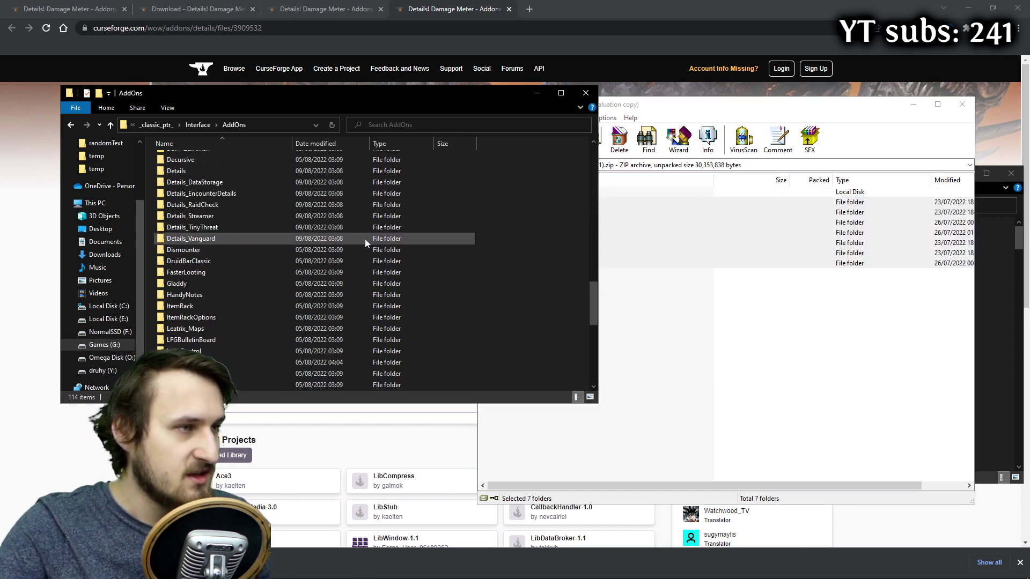
pyautogui.scroll(-1, 338, 254)
pyautogui.click(201, 304)
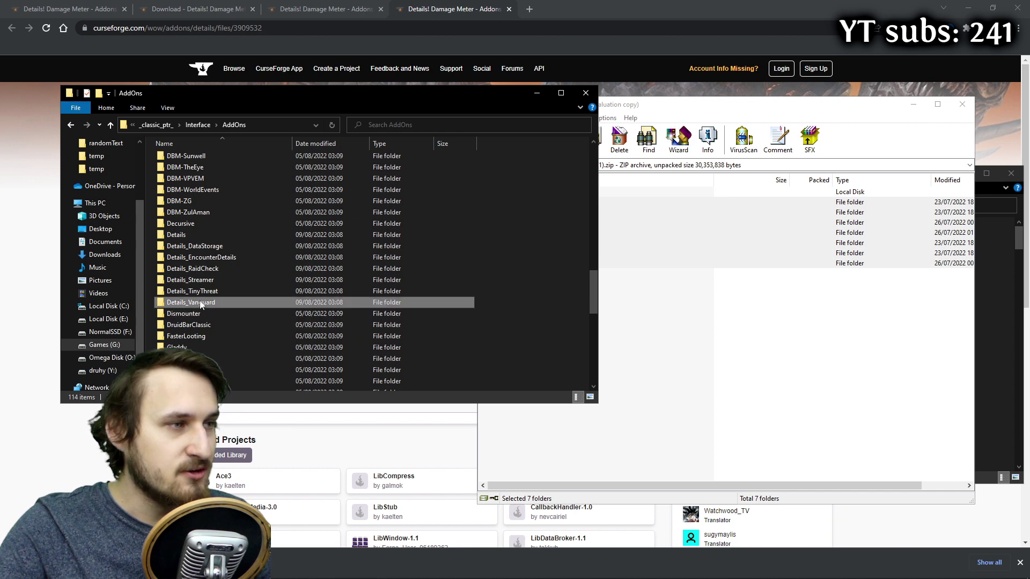
pyautogui.keyDown('shift'); pyautogui.click(195, 235); pyautogui.keyUp('shift')
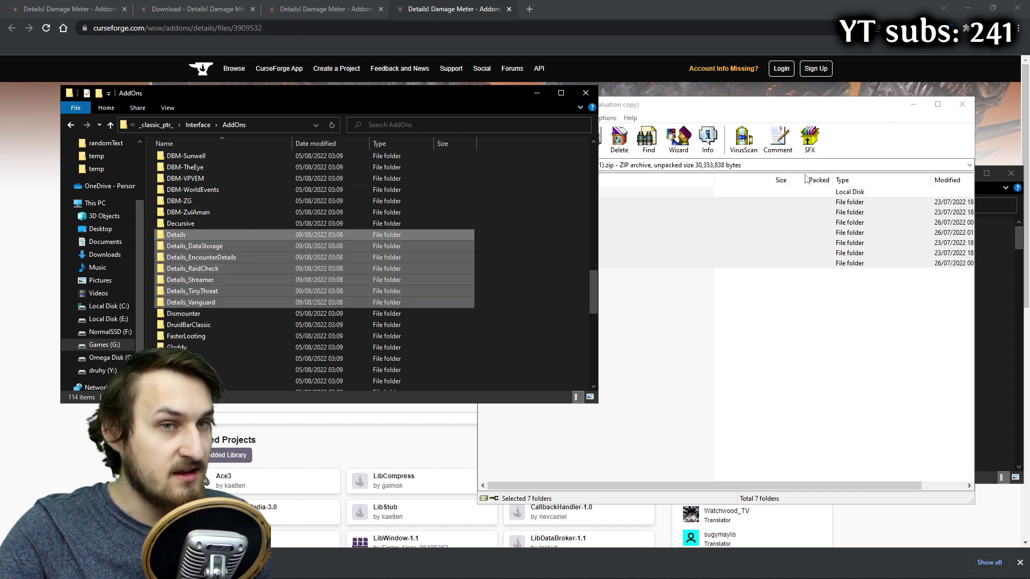
pyautogui.click(749, 98)
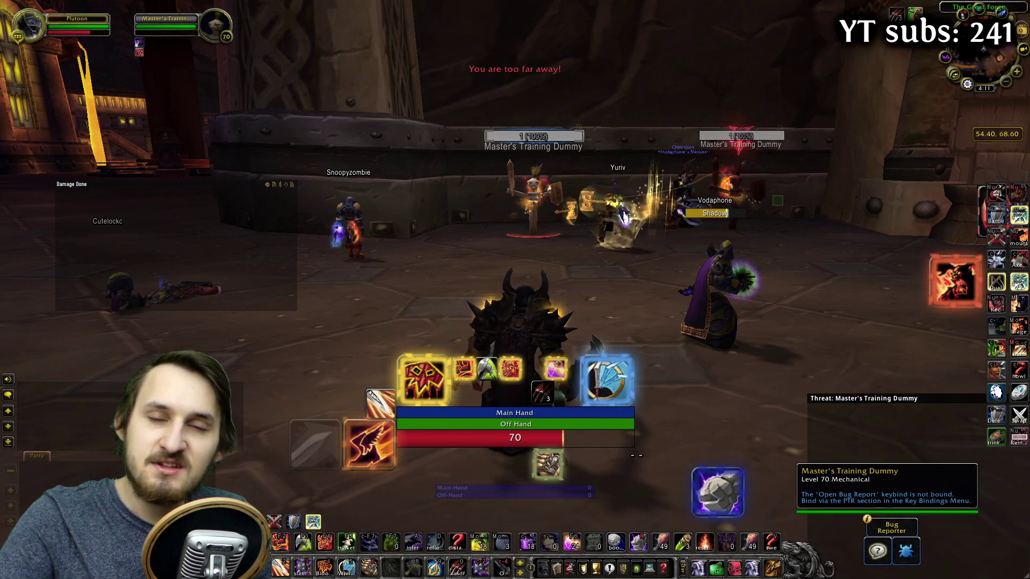
# Step: Attack Master's Training Dummy with keybinds 1-3 while the Damage Done meter records the damage
pyautogui.press('1')
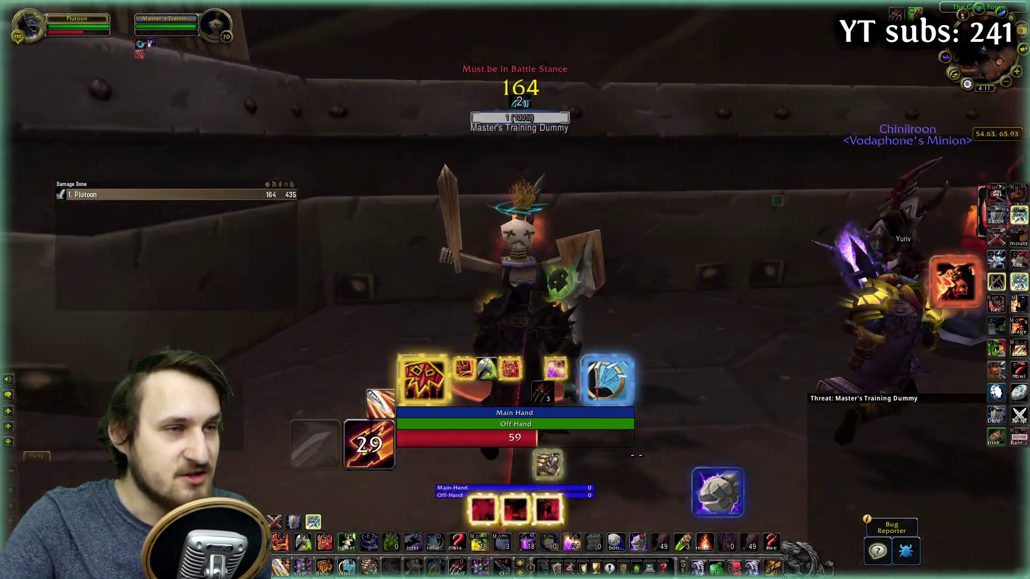
pyautogui.press('2')
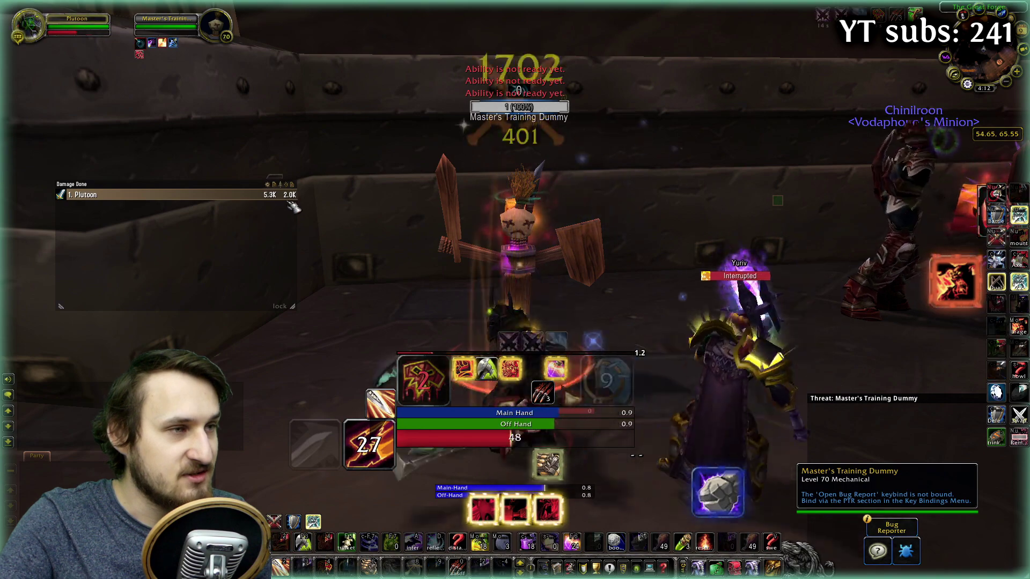
pyautogui.rightClick(294, 206)
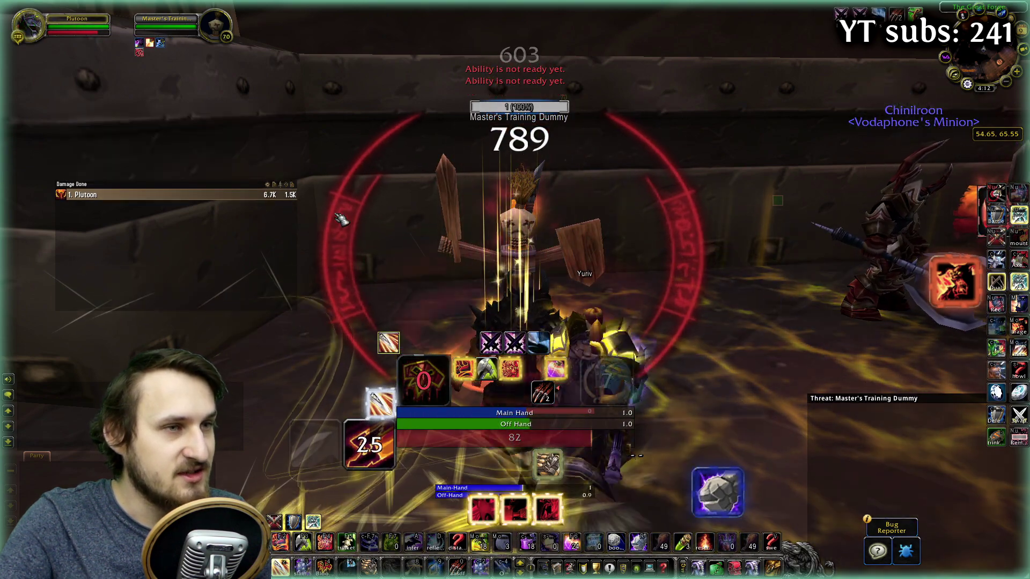
pyautogui.press('3')
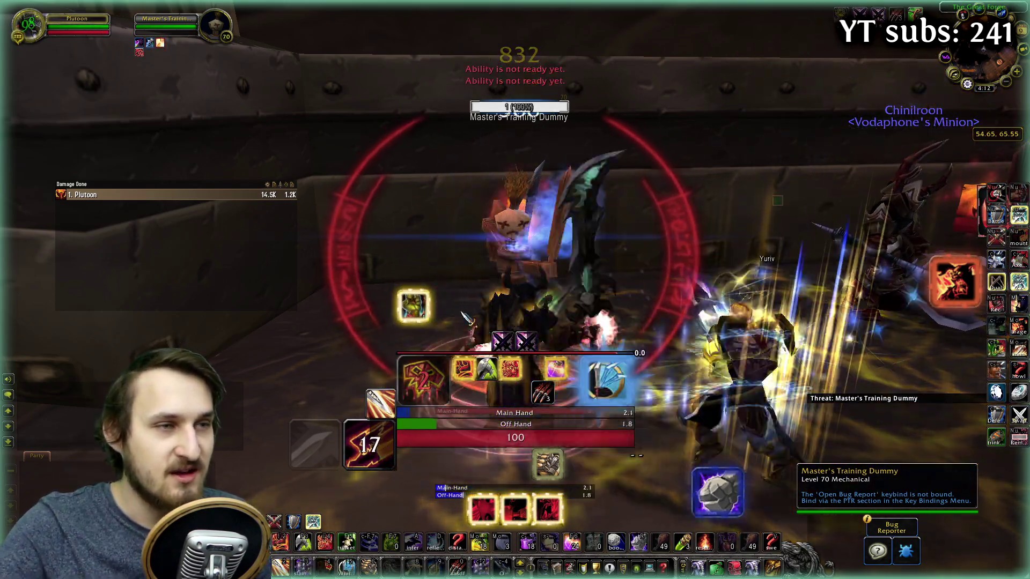
pyautogui.press('1')
pyautogui.press('1')
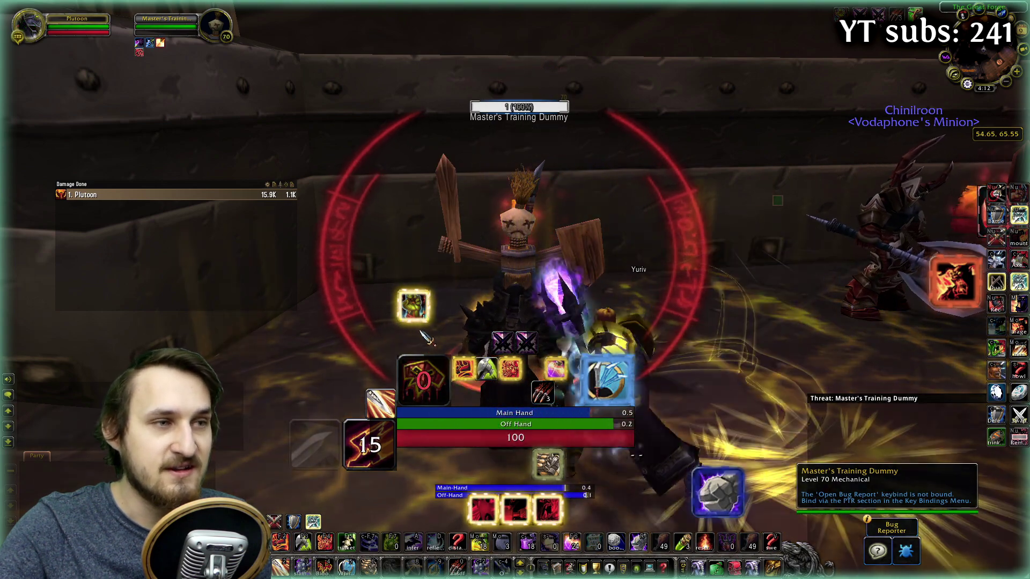